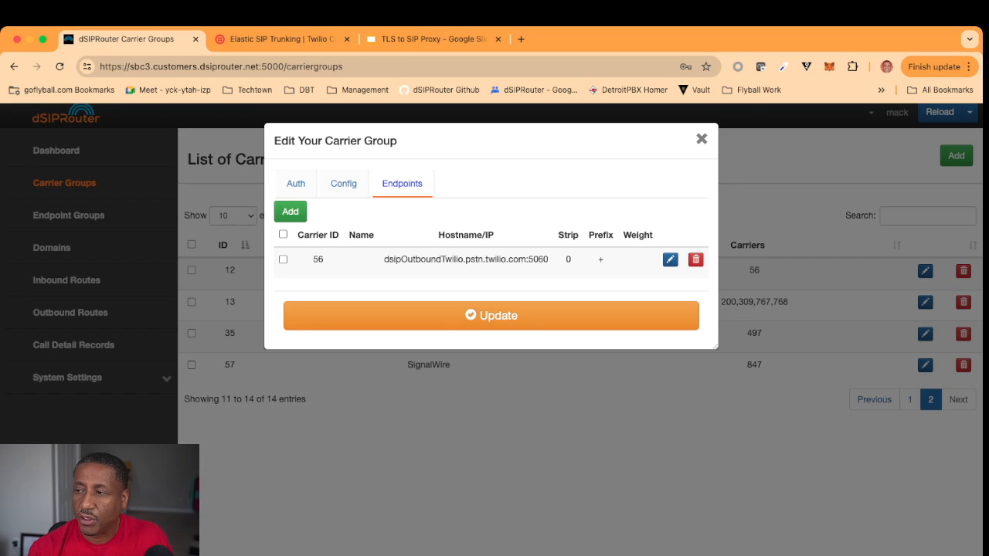
# Step: Close the carrier group editor and go to the Endpoint Groups list
pyautogui.click(702, 139)
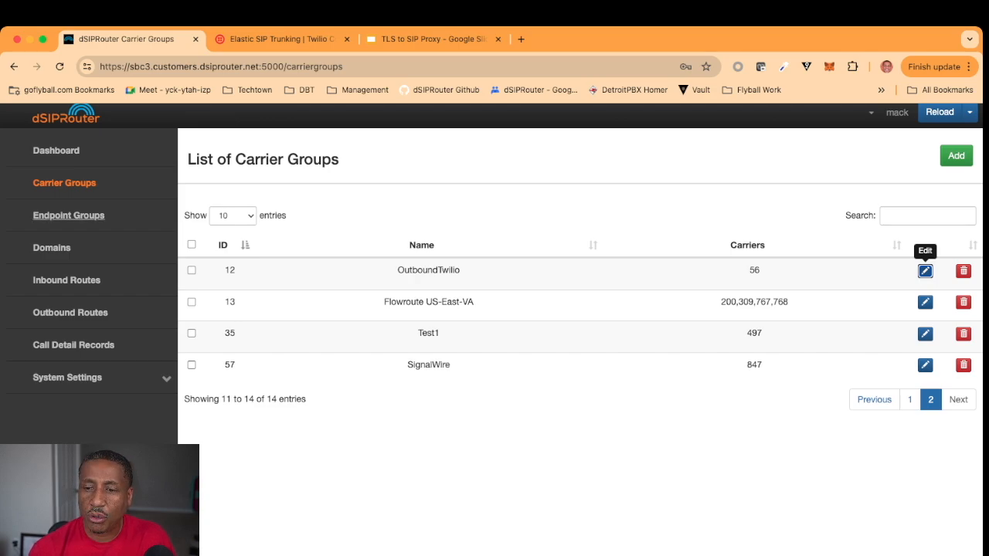
pyautogui.click(68, 215)
# Step: Start a new endpoint group named FusionPBX and show its endpoint settings
pyautogui.click(956, 162)
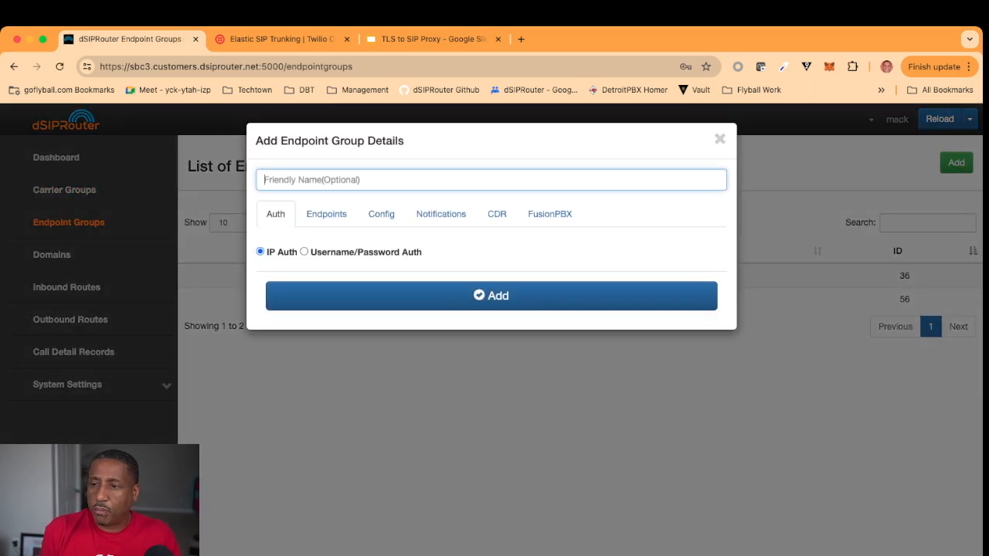
pyautogui.write('FusionPBX')
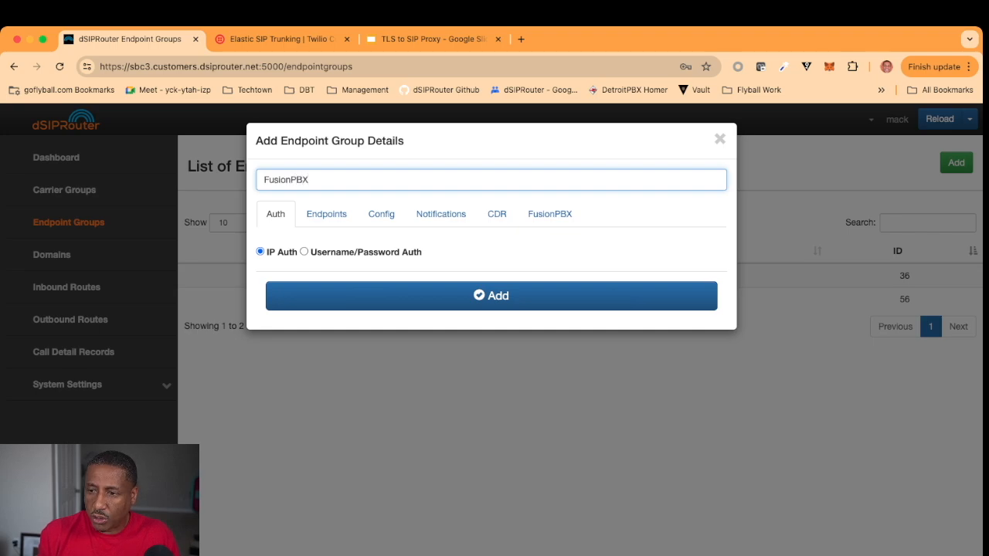
pyautogui.click(326, 214)
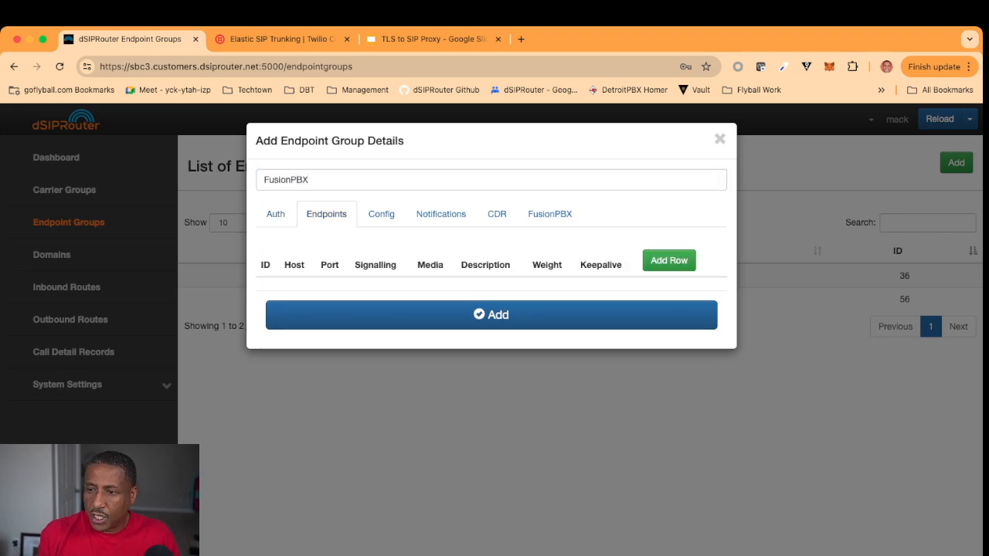
# Step: Add an endpoint row with host fusionpbx.dsiprouter.net and port 5080
pyautogui.click(669, 261)
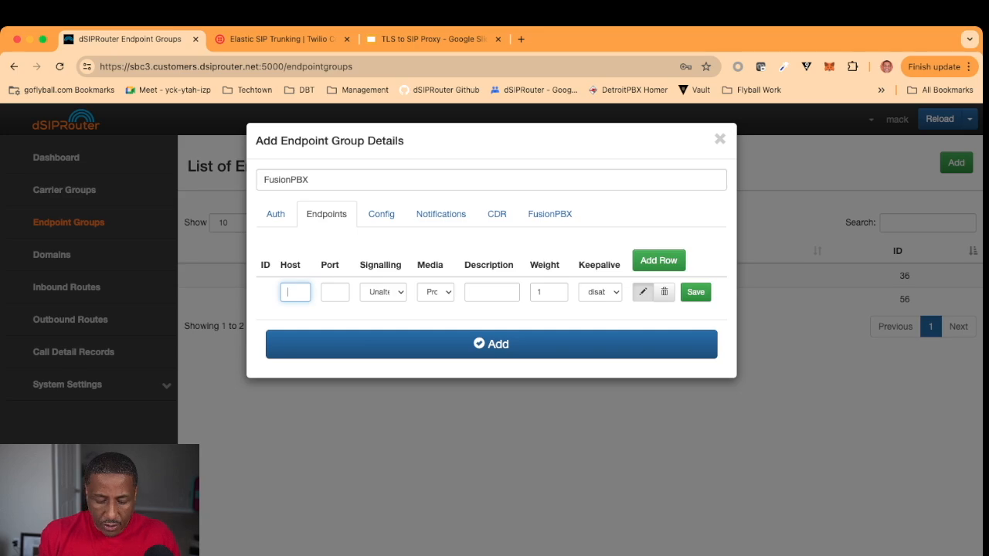
pyautogui.write('fusio')
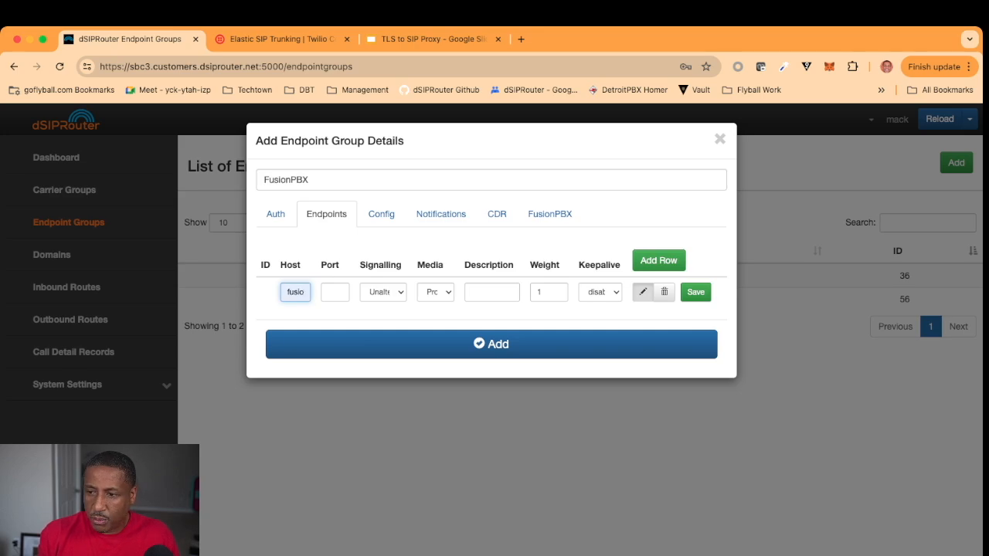
pyautogui.press('Tab')
pyautogui.press('Down')
pyautogui.press('Return')
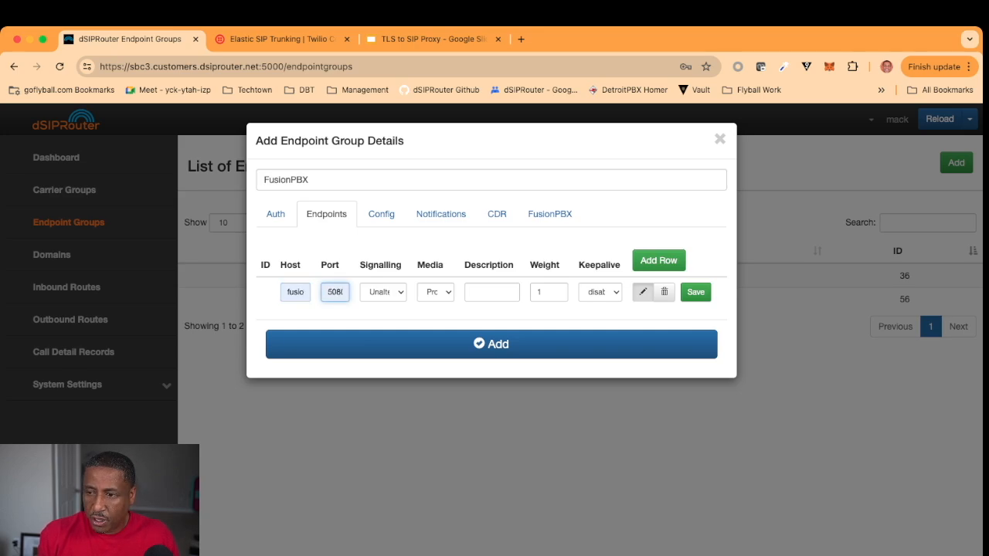
# Step: Set the endpoint to SIP over UDP with RTP media, describe it FusionPBX, and create the group
pyautogui.press('Tab')
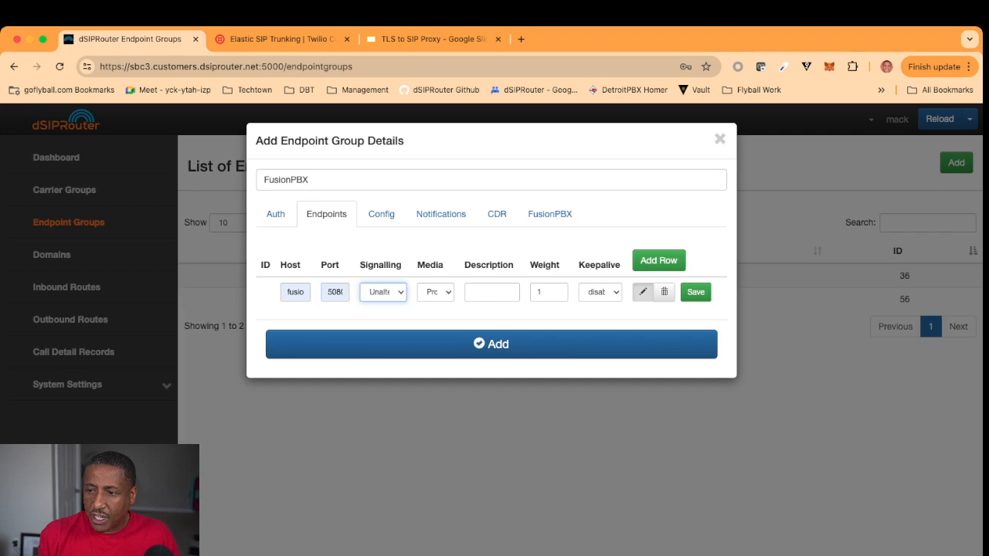
pyautogui.press('Down')
pyautogui.press('Tab')
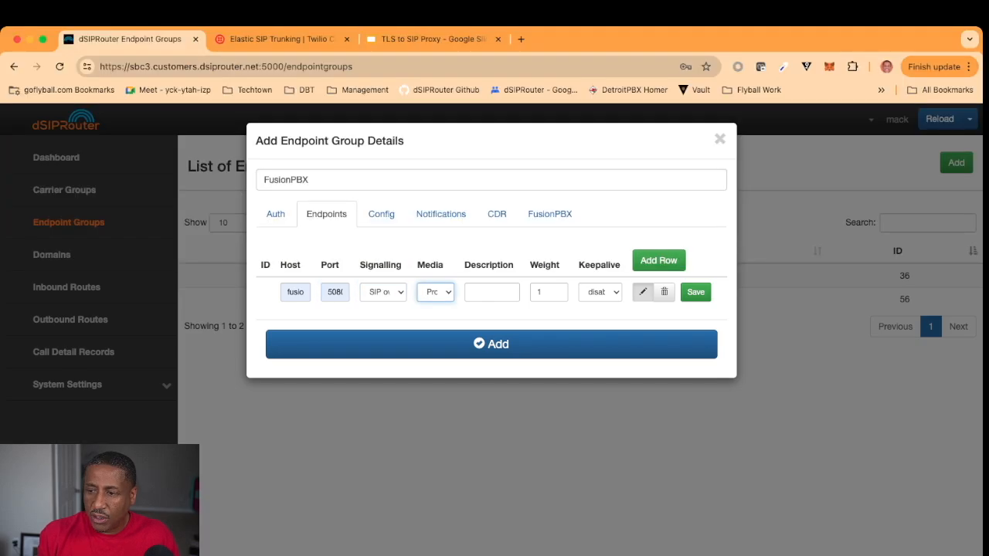
pyautogui.press('Down')
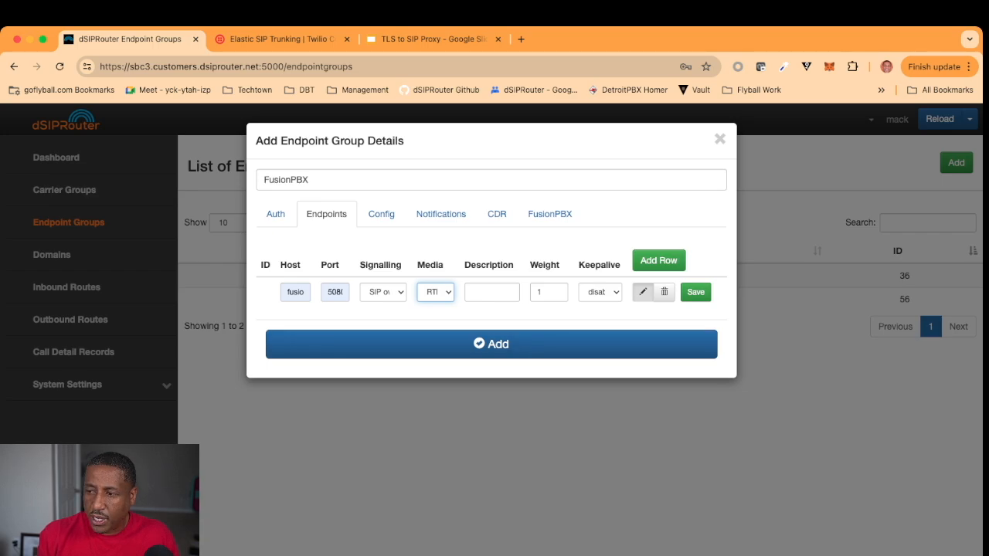
pyautogui.press('Tab')
pyautogui.write('FusionPBX')
pyautogui.press('Return')
pyautogui.click(491, 351)
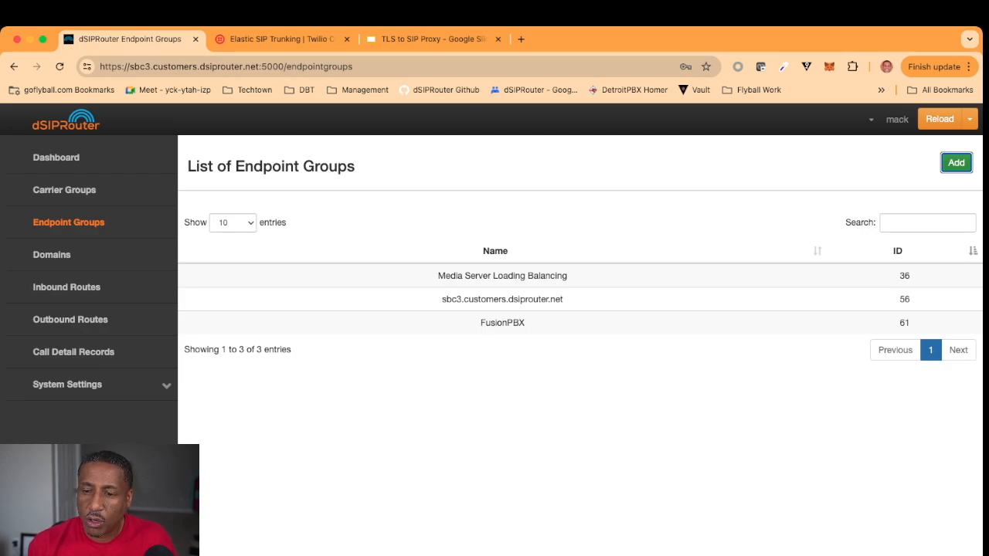
# Step: Start a new inbound route, entering the test DID number as both name and DID
pyautogui.click(66, 286)
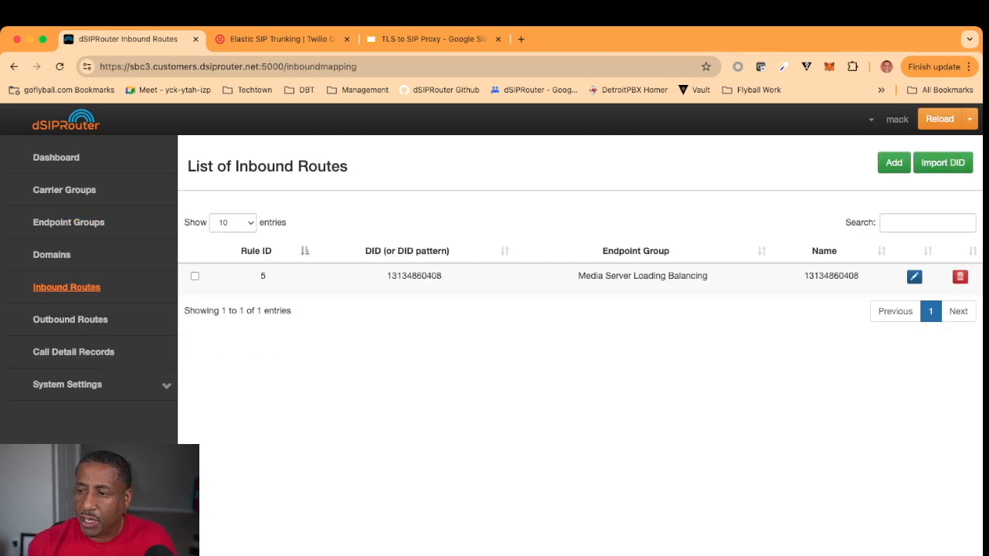
pyautogui.click(894, 162)
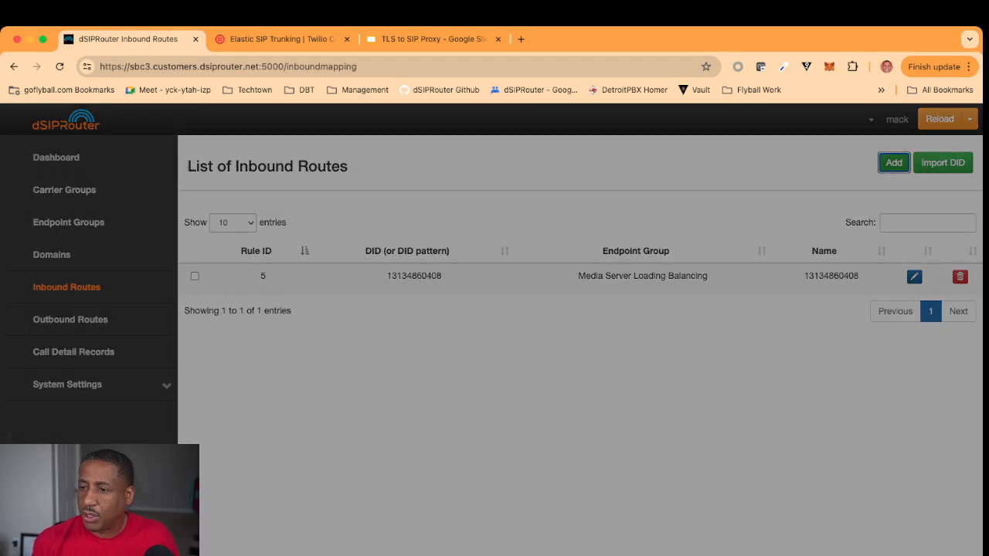
pyautogui.click(491, 180)
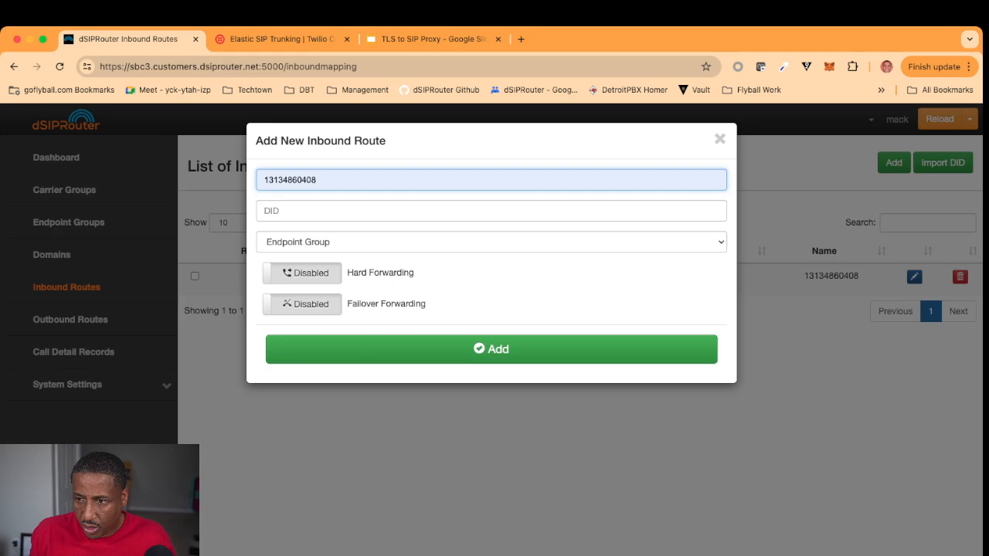
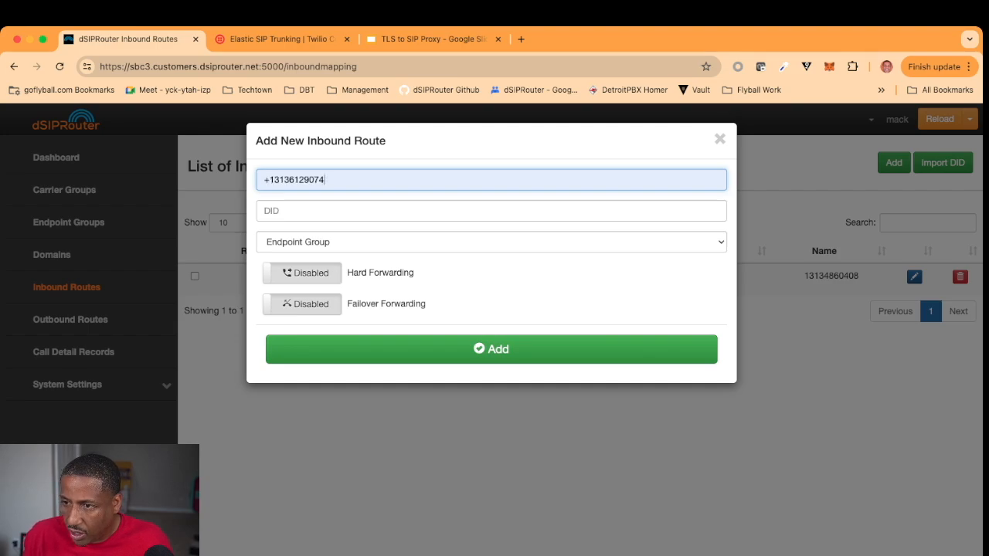
pyautogui.press('Tab')
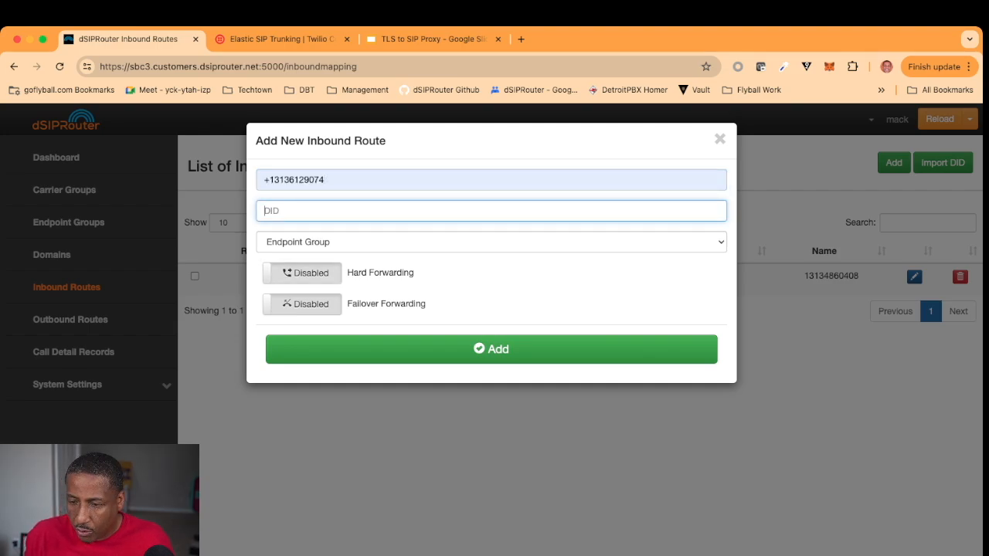
pyautogui.write('+1')
pyautogui.press('Down')
pyautogui.press('Down')
pyautogui.press('Down')
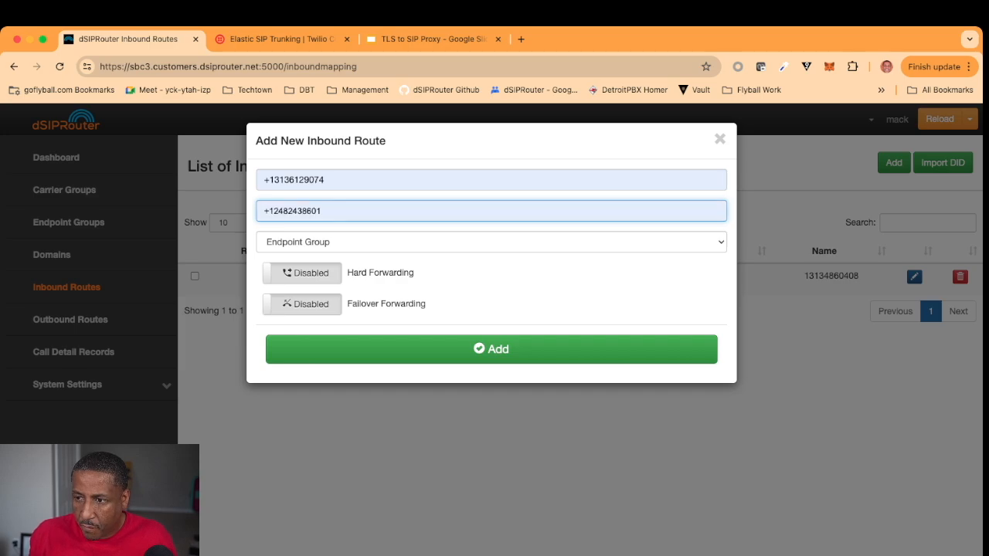
pyautogui.press('Return')
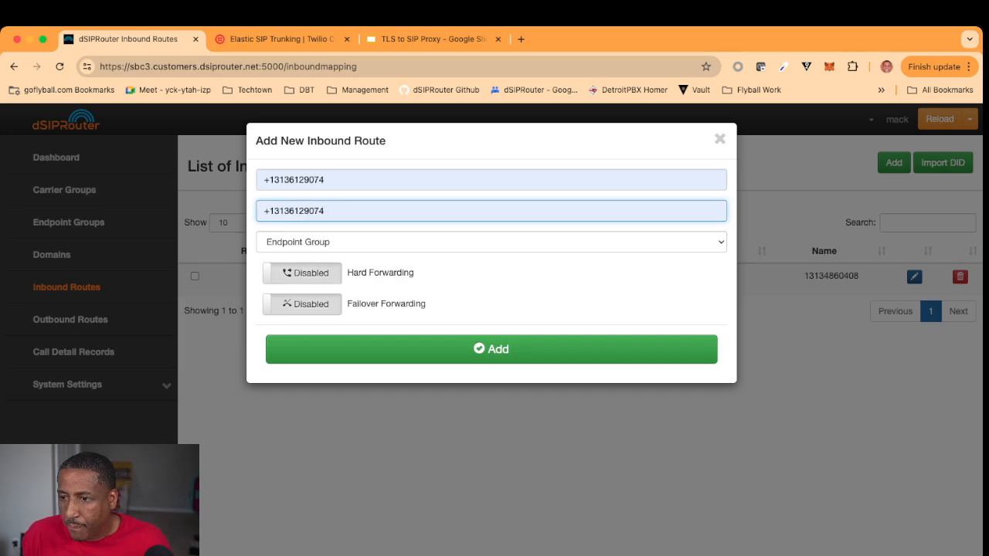
# Step: Route the DID to the FusionPBX endpoint group and save it as rule 9
pyautogui.click(308, 243)
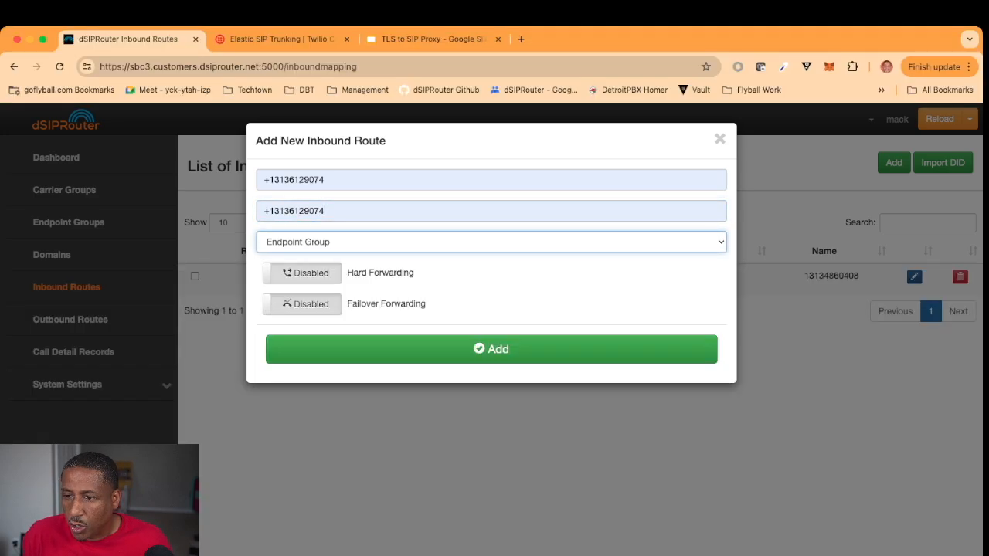
pyautogui.click(309, 346)
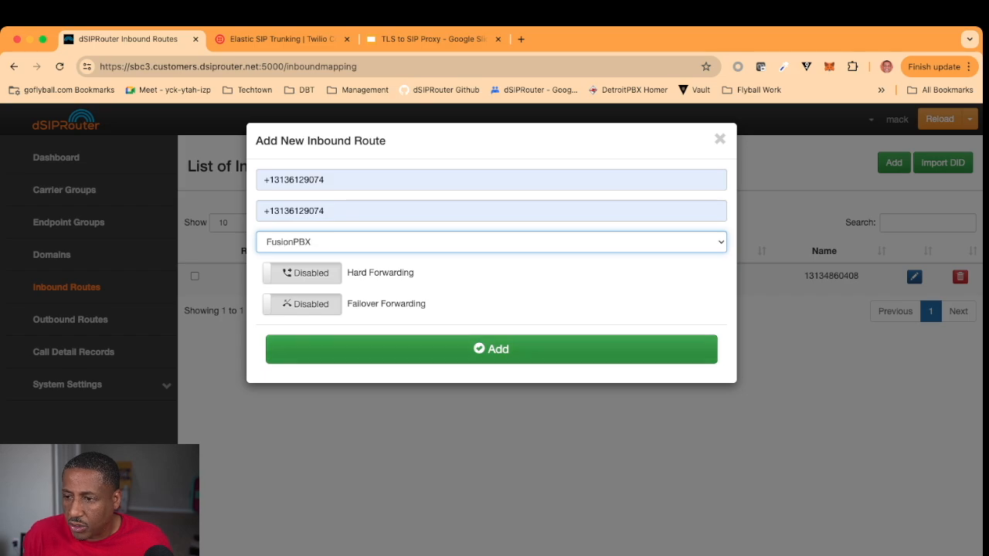
pyautogui.click(309, 349)
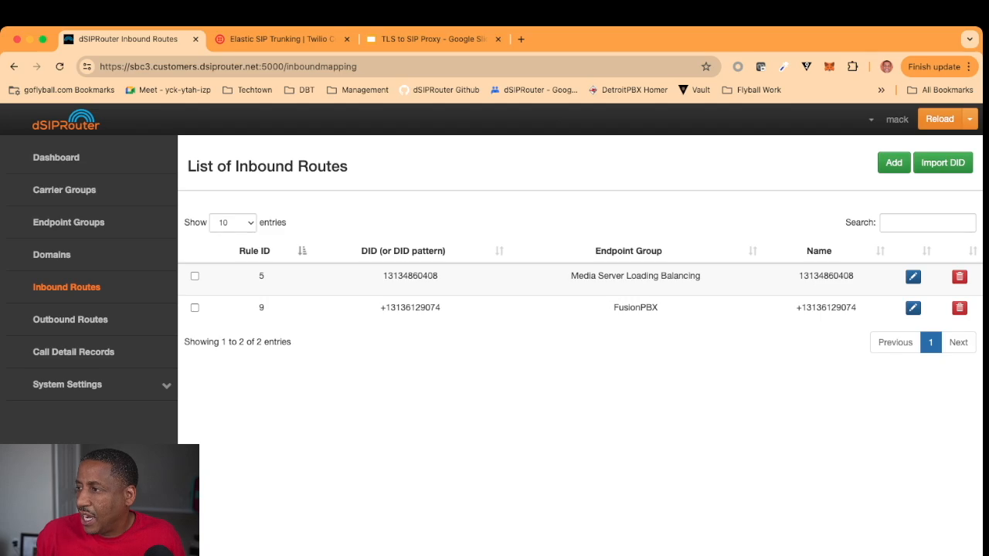
pyautogui.click(969, 119)
# Step: Reload Kamailio, then start sngrep in the terminal's right ssh pane before the test call
pyautogui.click(888, 141)
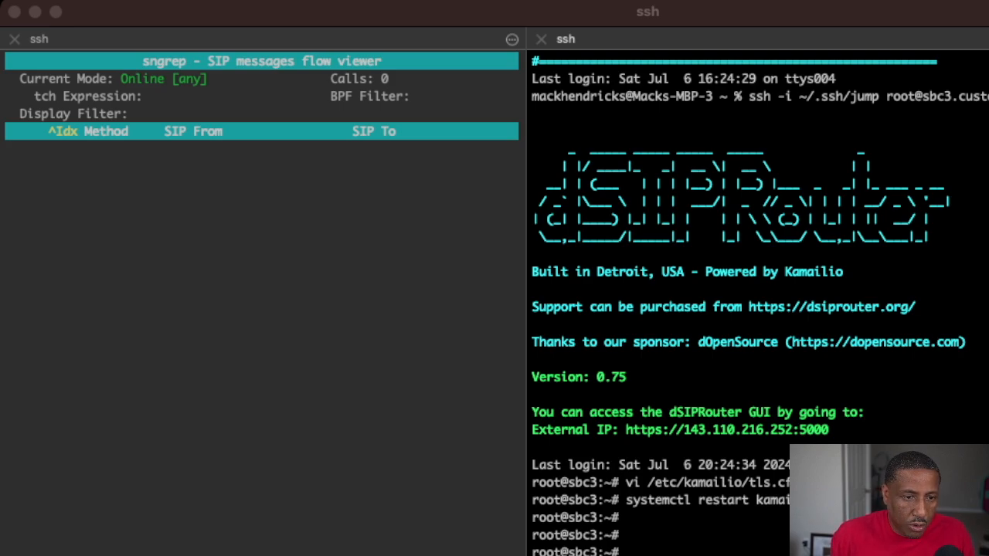
pyautogui.press('super+Tab')
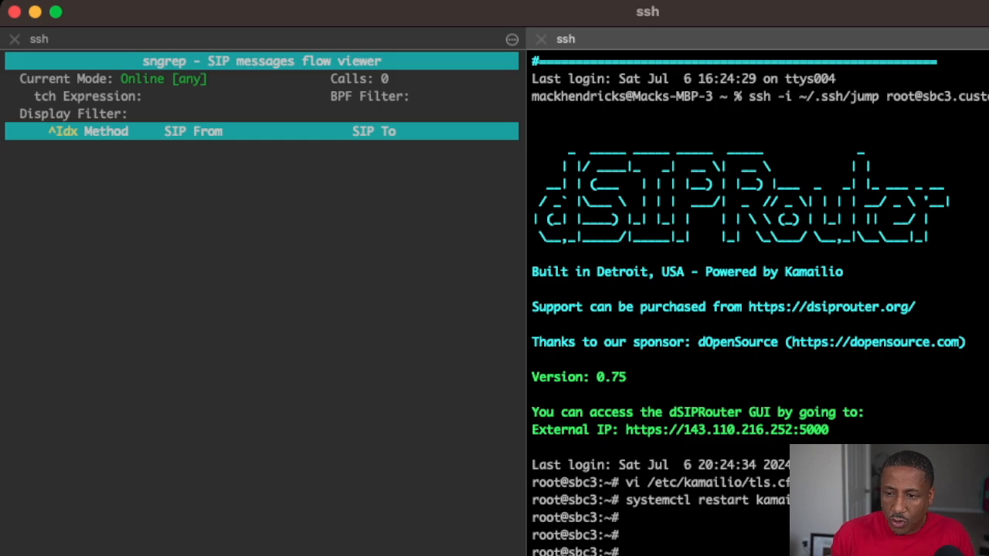
pyautogui.press('Return')
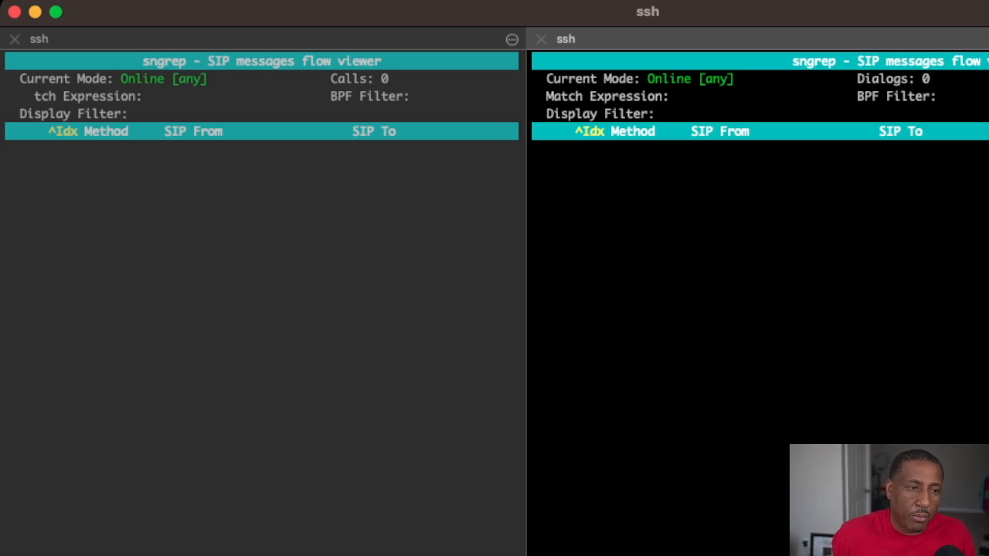
pyautogui.press('super+Tab')
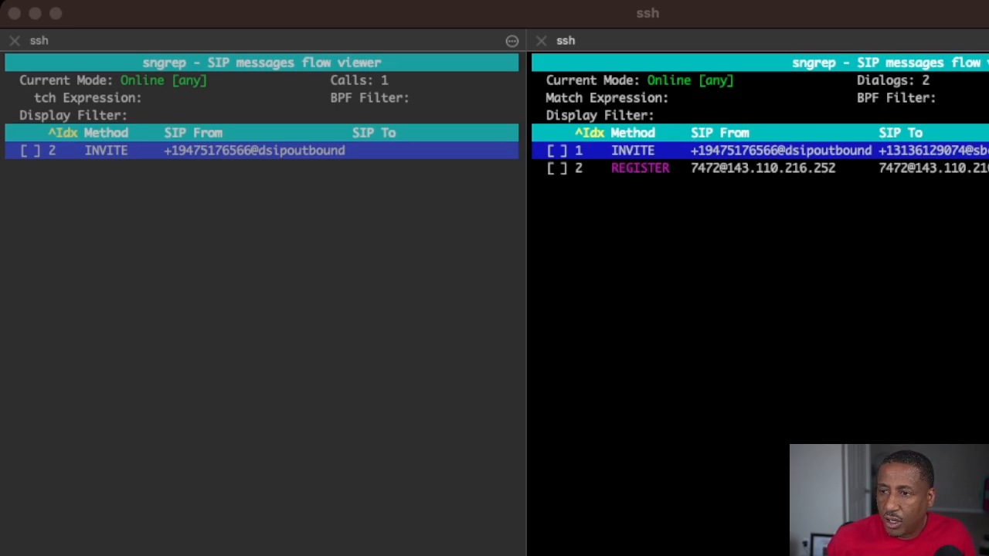
# Step: Open the INVITE dialog's call flow in sngrep and select the FusionPBX server's IP
pyautogui.press('super+Tab')
pyautogui.press('Down')
pyautogui.press('Up')
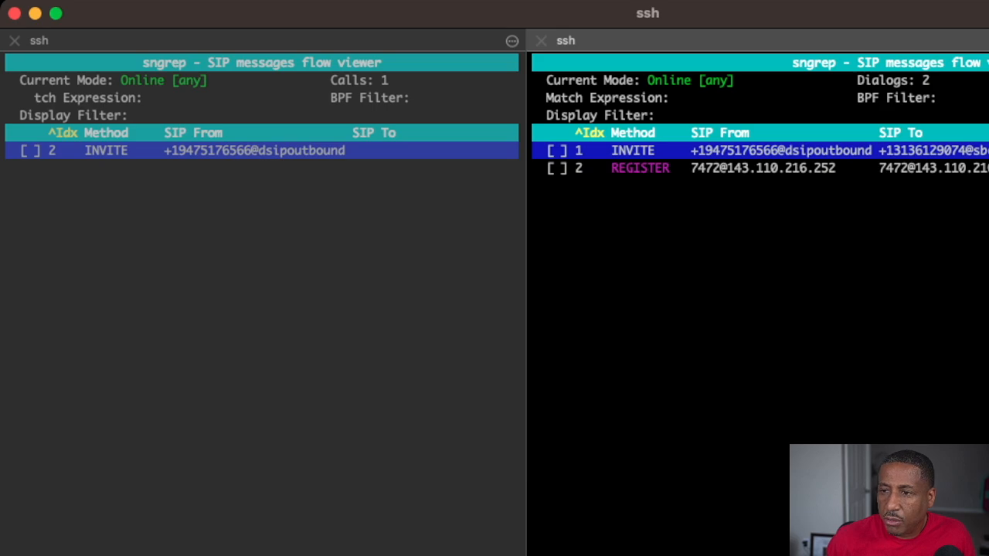
pyautogui.press('Return')
pyautogui.press('Down')
pyautogui.press('Down')
pyautogui.press('Down')
pyautogui.press('Down')
pyautogui.press('Down')
pyautogui.press('Up')
pyautogui.press('Up')
pyautogui.press('Up')
pyautogui.press('Up')
pyautogui.press('Up')
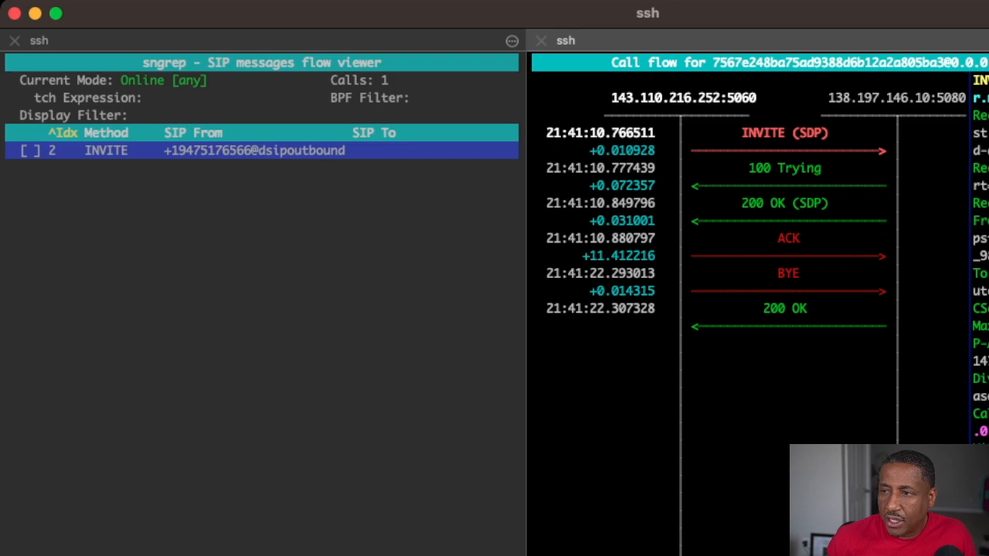
pyautogui.moveTo(822, 98); pyautogui.dragTo(967, 98)
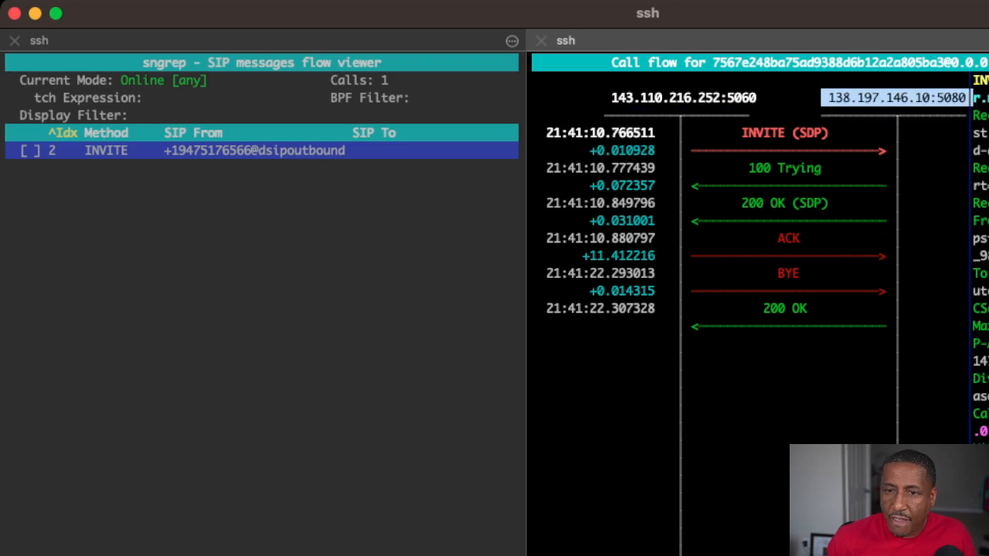
# Step: In the left pane, open and widen the call flow, inspect the BYE, and show RTP streams
pyautogui.click(309, 232)
pyautogui.press('Return')
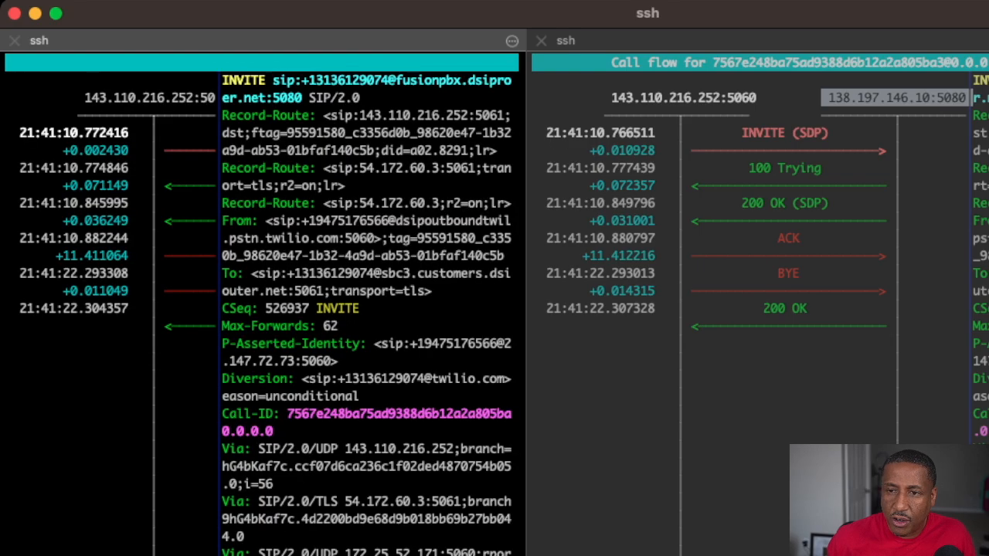
pyautogui.moveTo(527, 278); pyautogui.dragTo(888, 278)
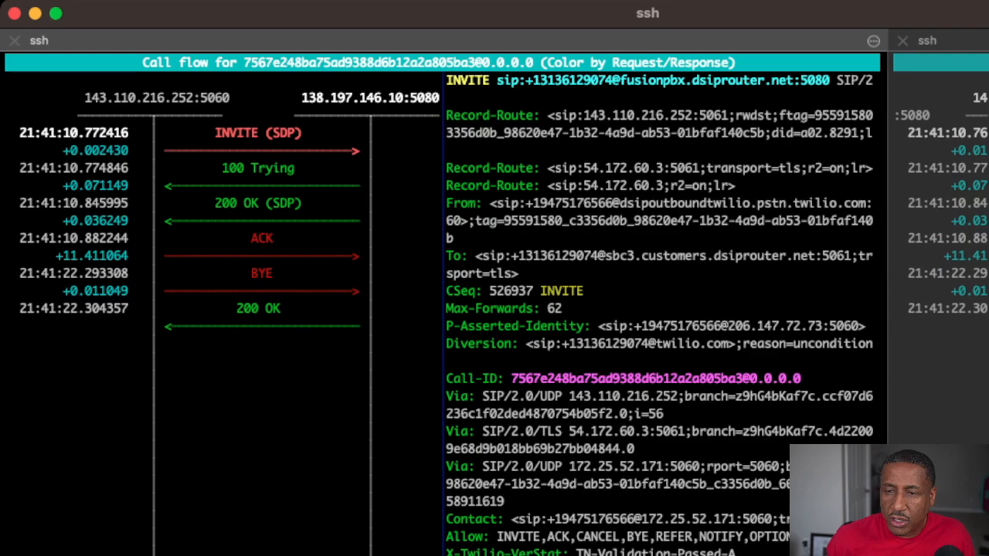
pyautogui.press('Down')
pyautogui.press('Down')
pyautogui.press('Down')
pyautogui.press('Down')
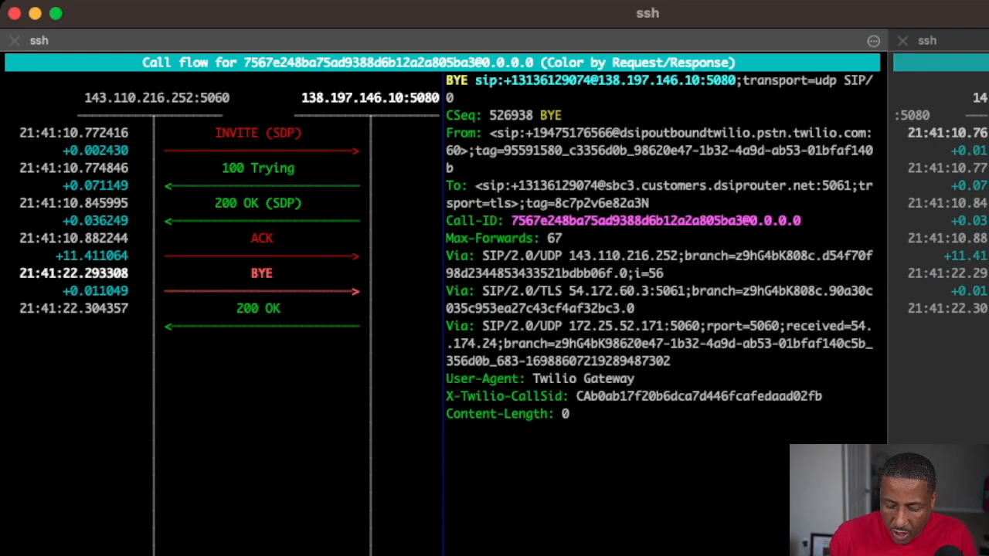
pyautogui.press('F3')
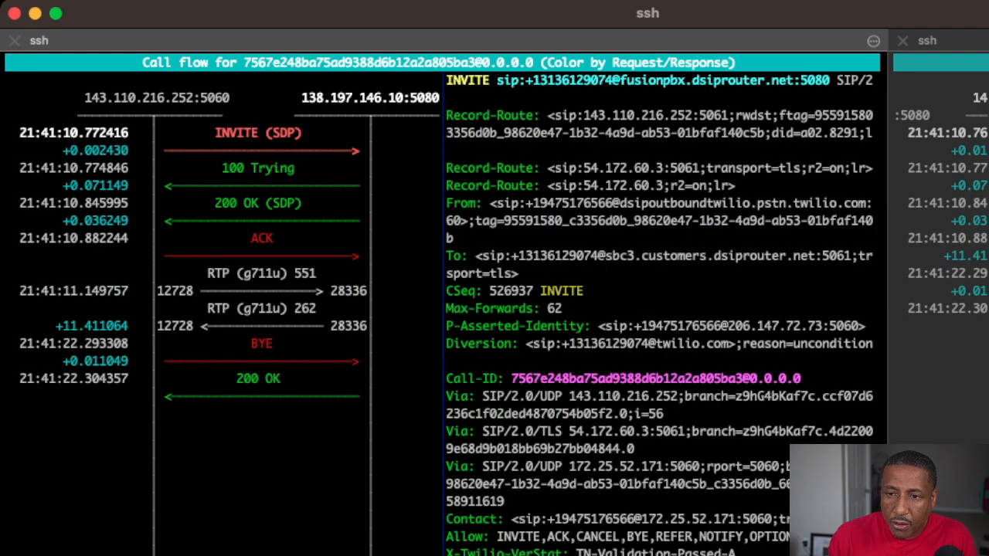